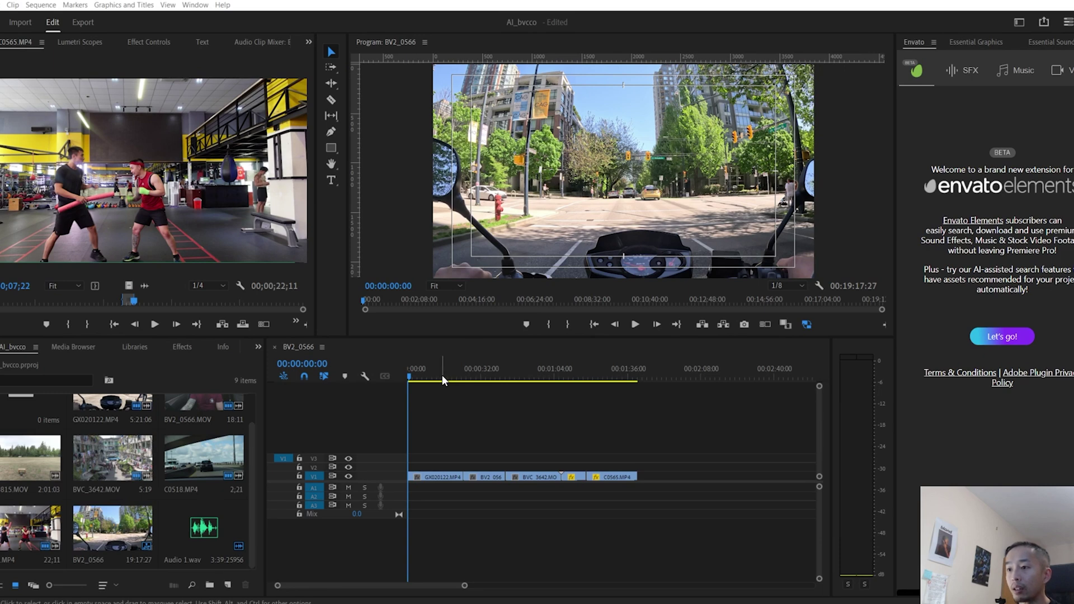
# Preview the highway, courtyard and in-car clips, then park on the motorcycle street shot at 00:00:07:08
pyautogui.moveTo(442, 376); pyautogui.dragTo(613, 378)
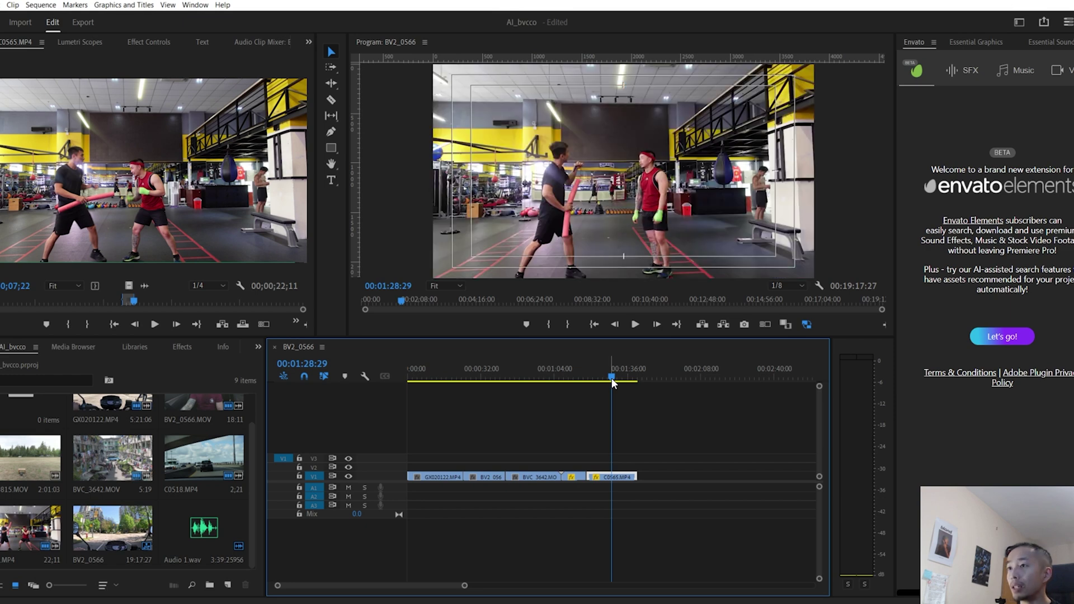
pyautogui.click(566, 374)
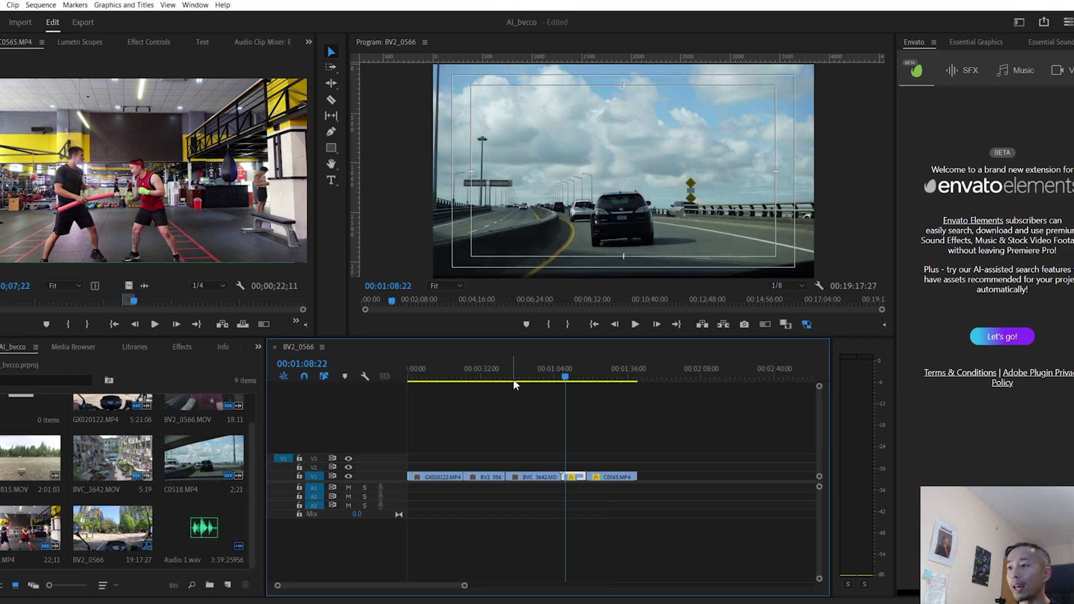
pyautogui.click(513, 379)
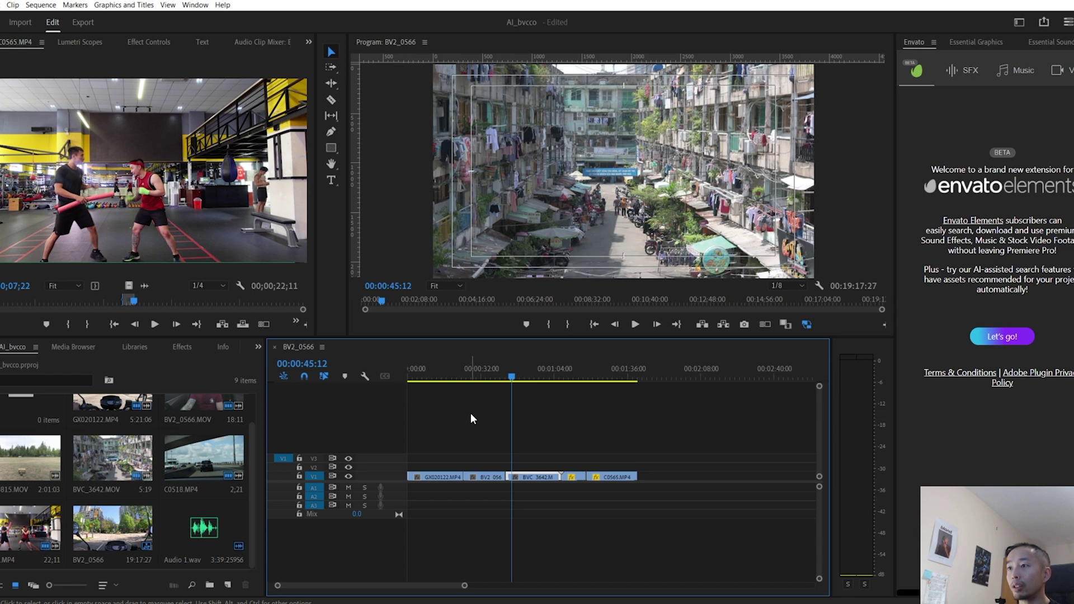
pyautogui.click(484, 377)
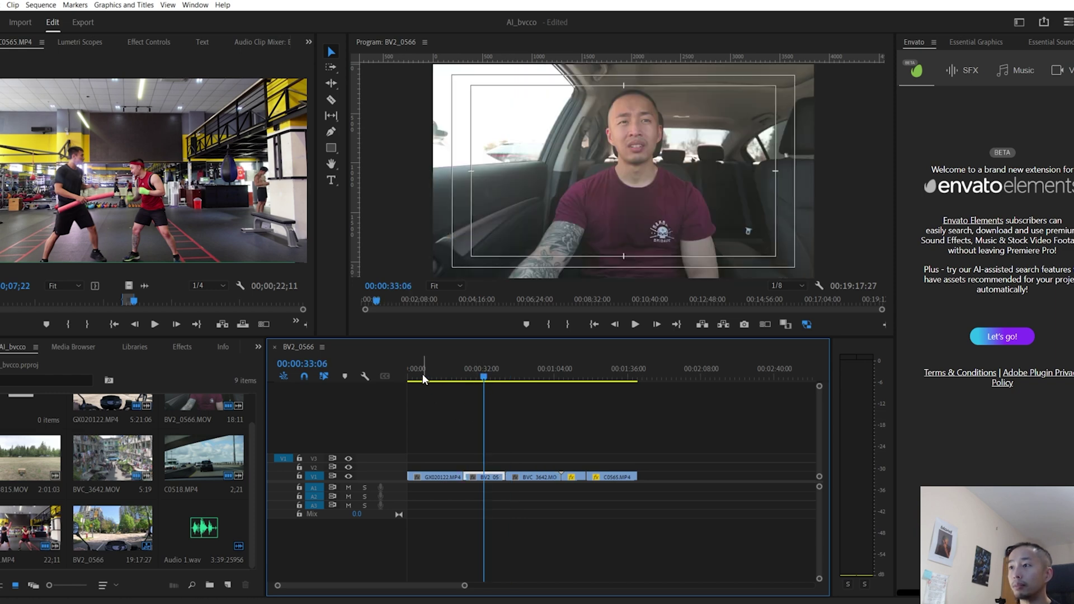
pyautogui.click(424, 379)
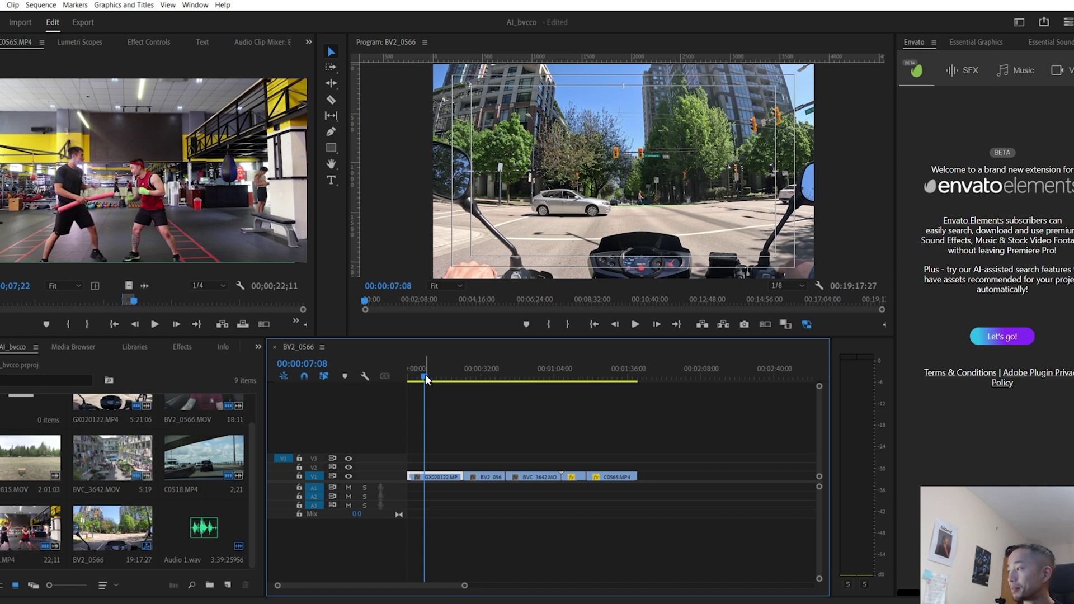
pyautogui.click(197, 7)
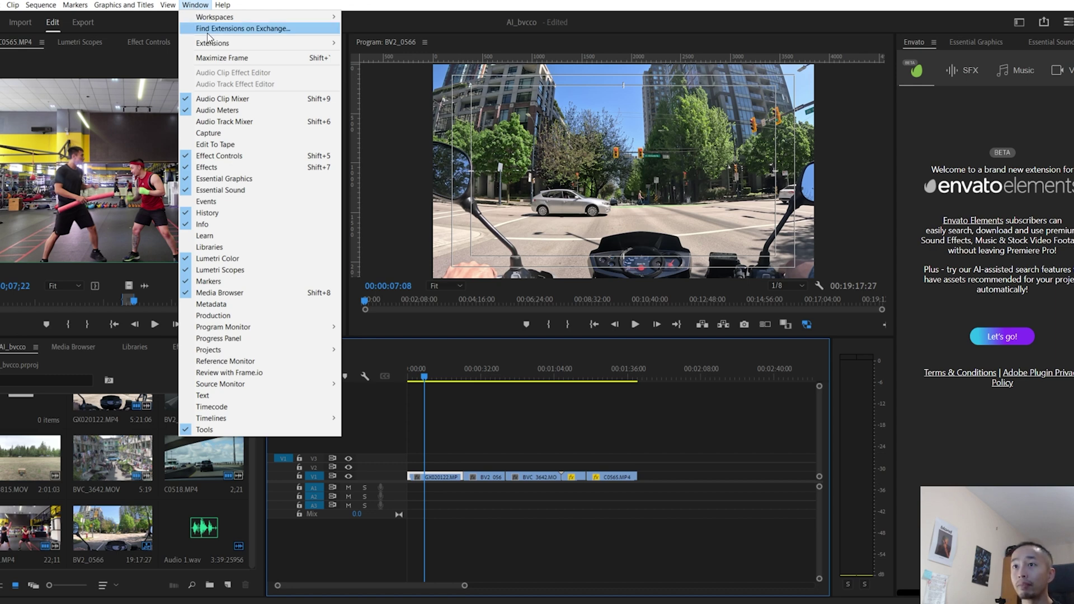
pyautogui.moveTo(208, 45)
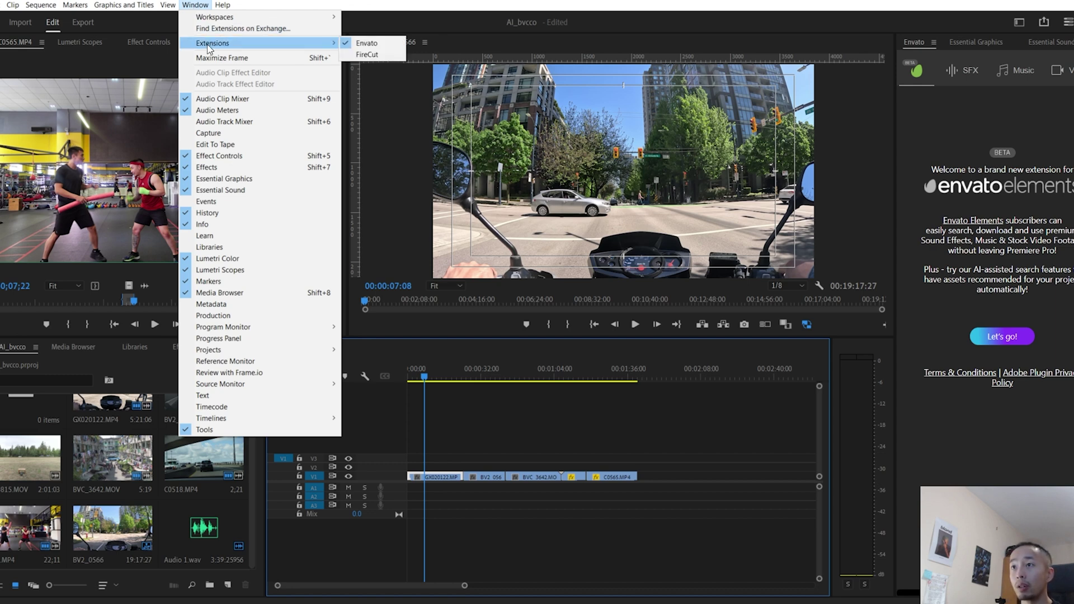
pyautogui.click(384, 48)
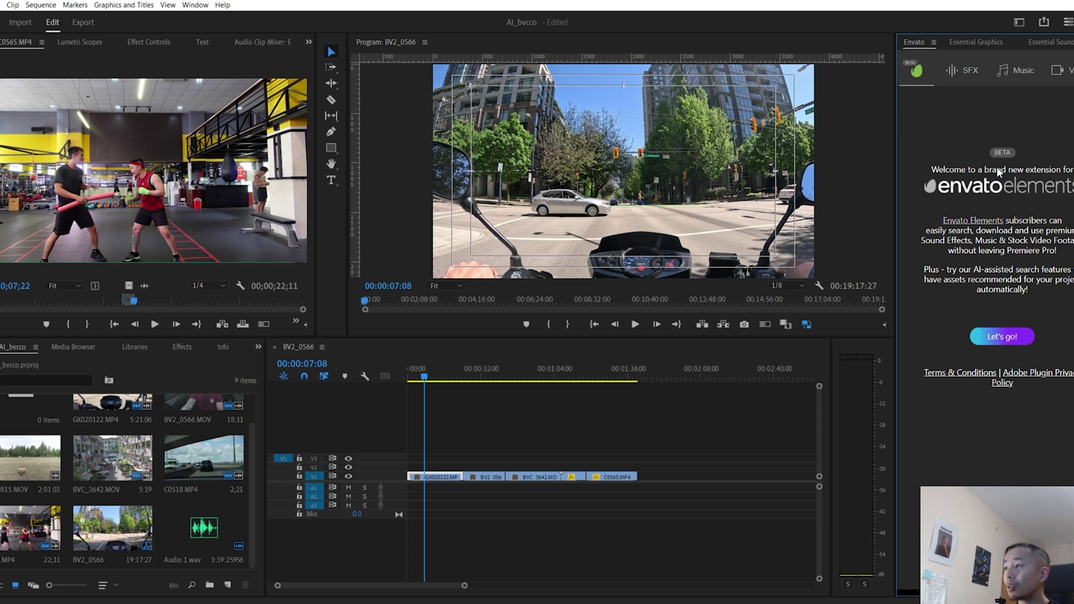
# Run Envato's AI search on the 00:00:03:19 street frame, matching Traffic Light, Car, Pickup Truck, Motorcycle
pyautogui.click(964, 71)
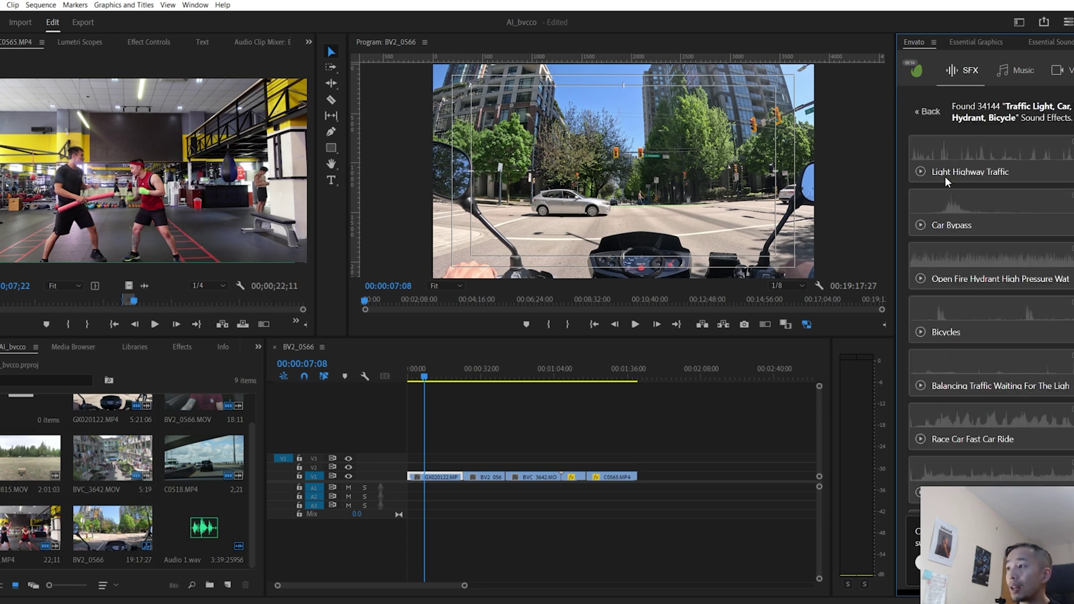
pyautogui.click(439, 456)
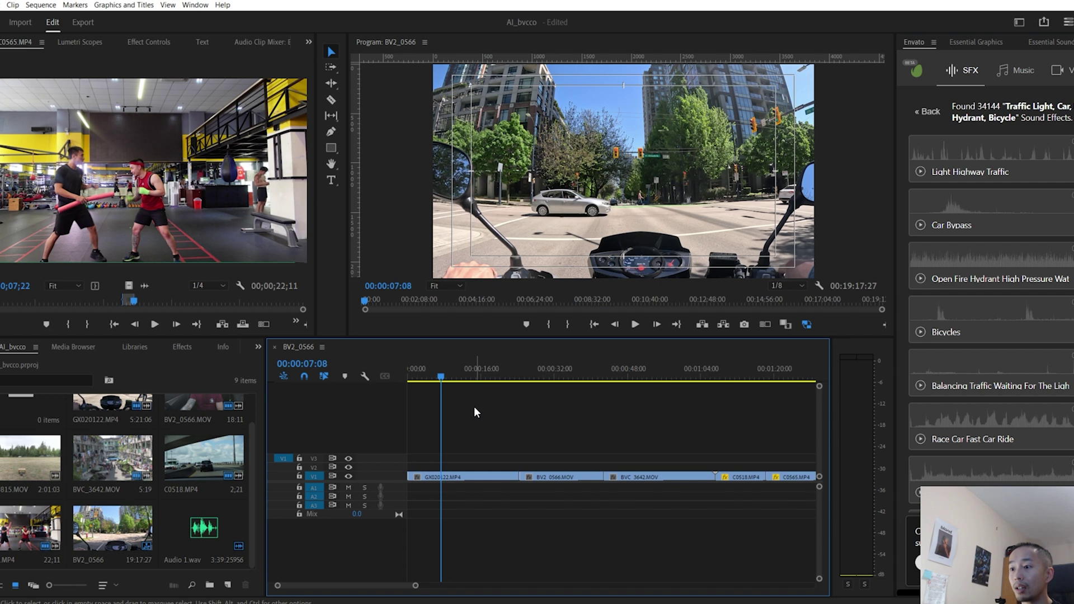
pyautogui.moveTo(471, 375); pyautogui.dragTo(417, 377)
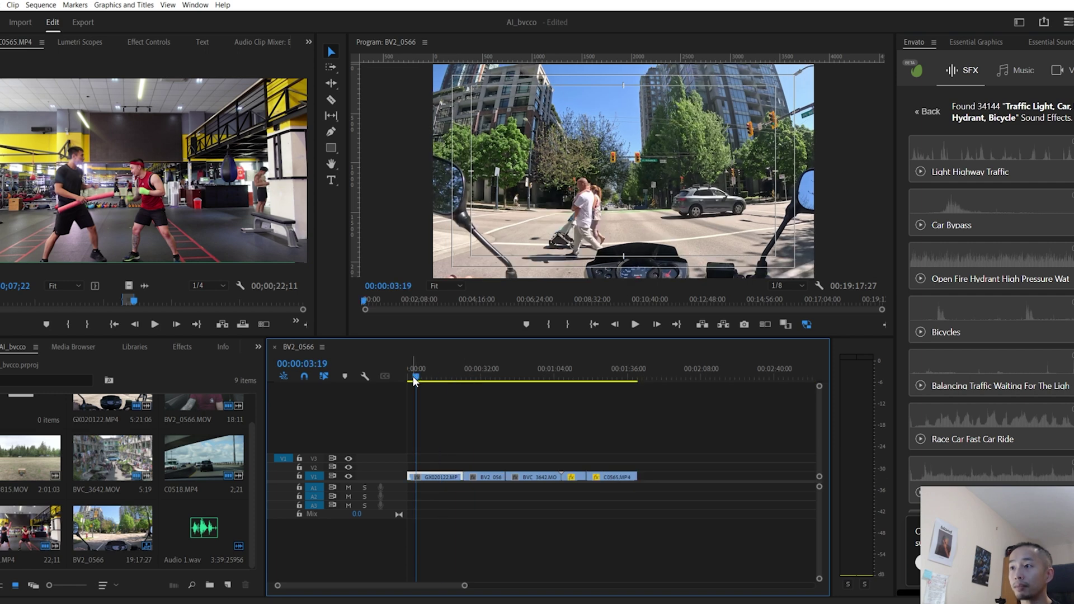
pyautogui.press('=')
pyautogui.click(930, 114)
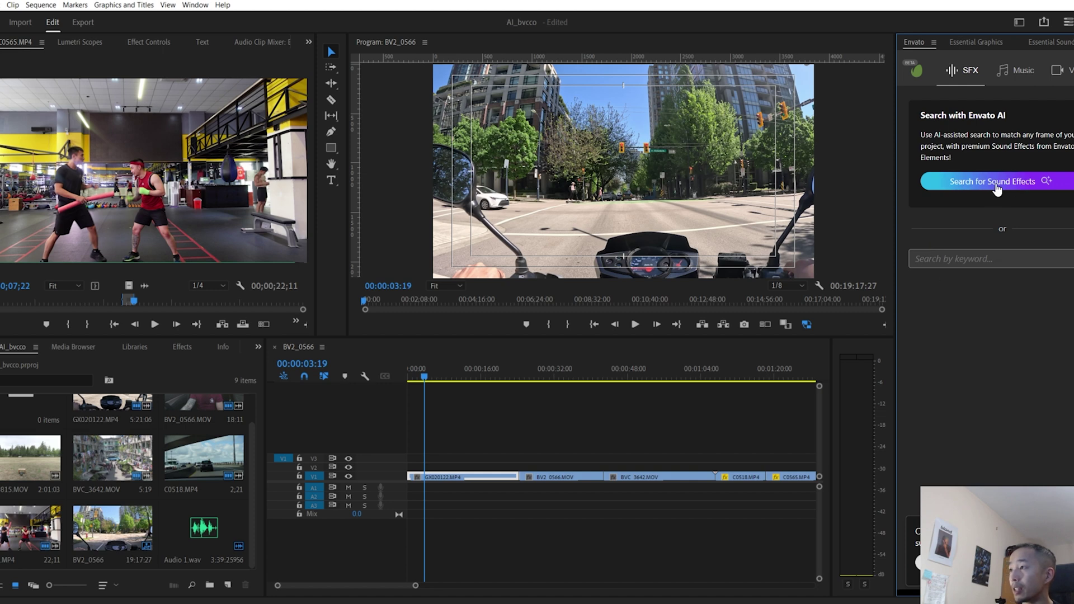
pyautogui.click(996, 185)
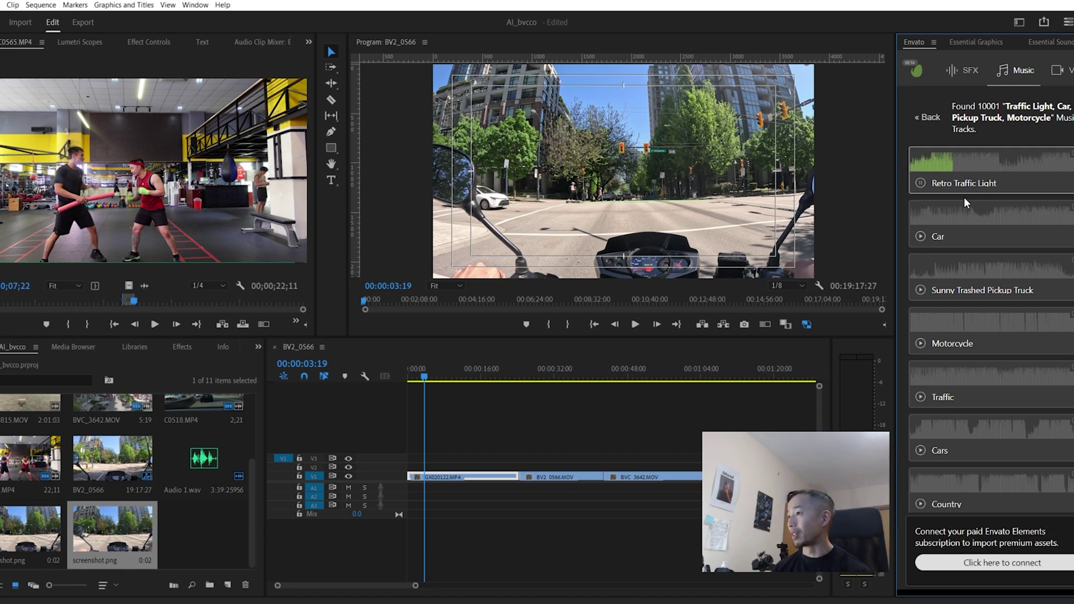
# Preview the Car, Sunny Trashed Pickup Truck and Motorcycle music tracks
pyautogui.click(965, 212)
pyautogui.click(975, 269)
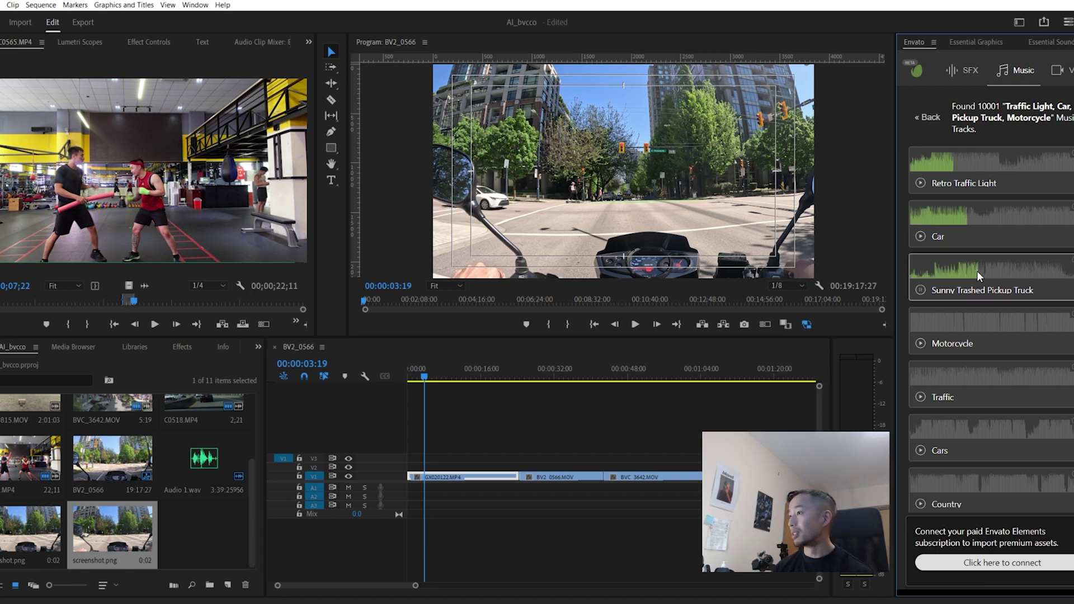
pyautogui.click(998, 333)
# Download the Motorcycle sound effect and place it on A1 at 00:00:00:00
pyautogui.click(962, 70)
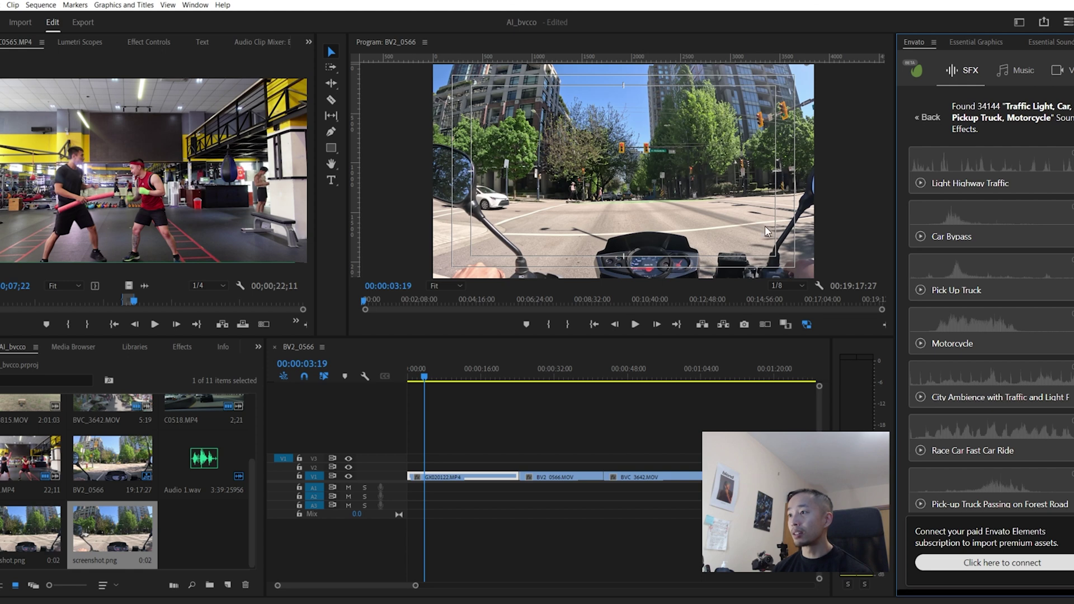
pyautogui.click(961, 312)
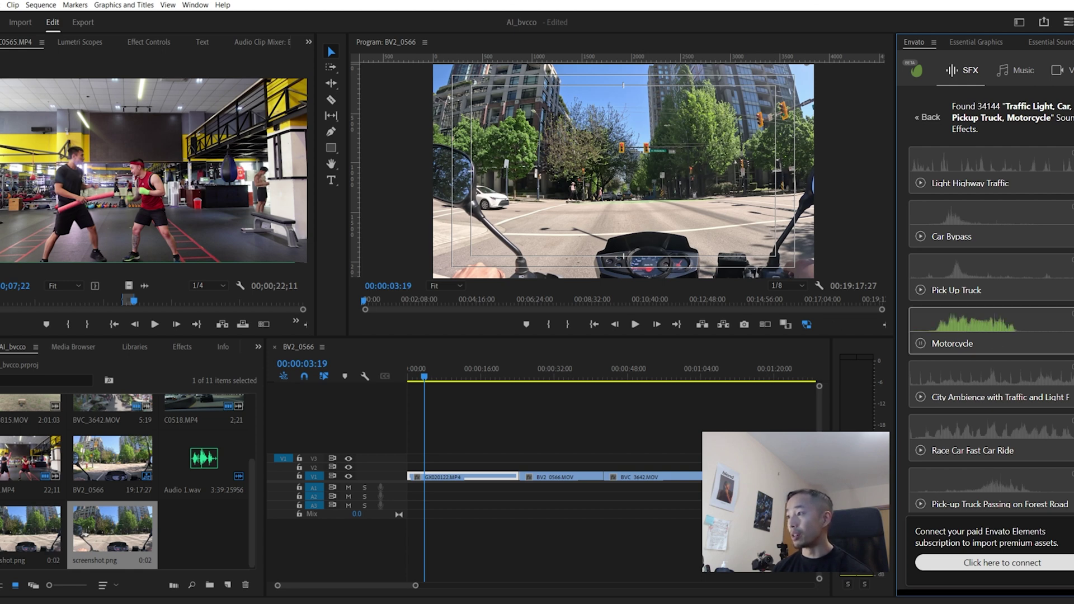
pyautogui.click(1069, 330)
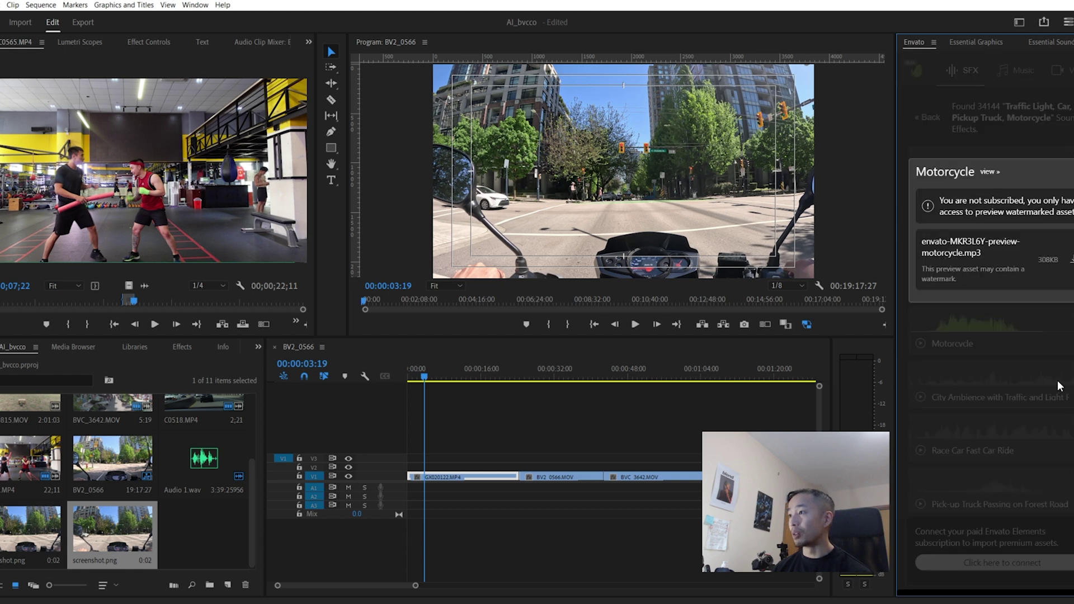
pyautogui.moveTo(196, 525); pyautogui.dragTo(424, 490)
pyautogui.click(410, 379)
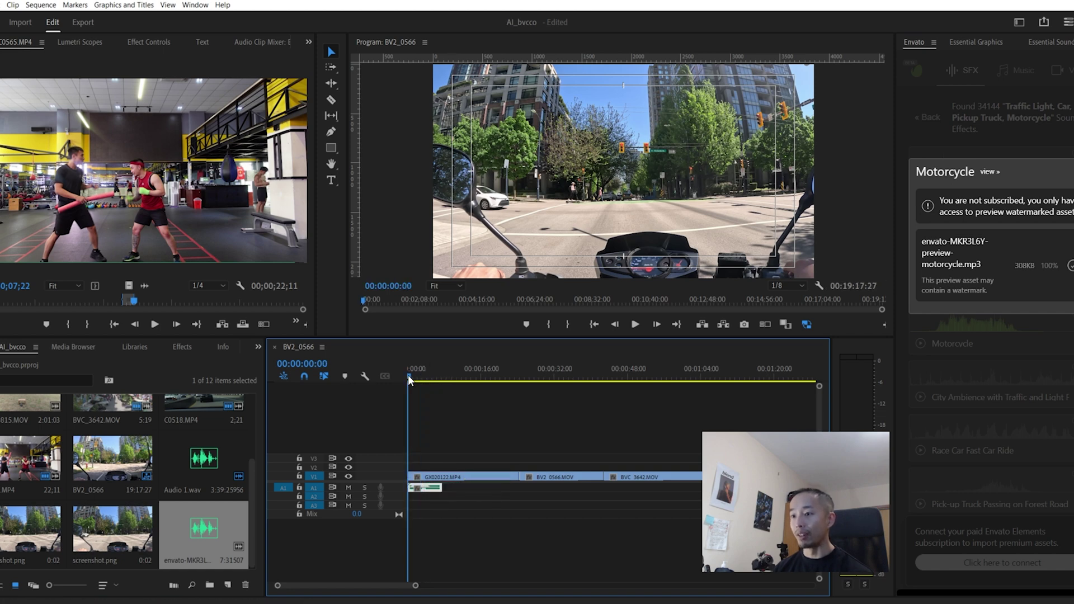
# Preview Race Car Fast Car Ride and Car Bypass, then download Car Bypass and drop it on A3
pyautogui.click(969, 430)
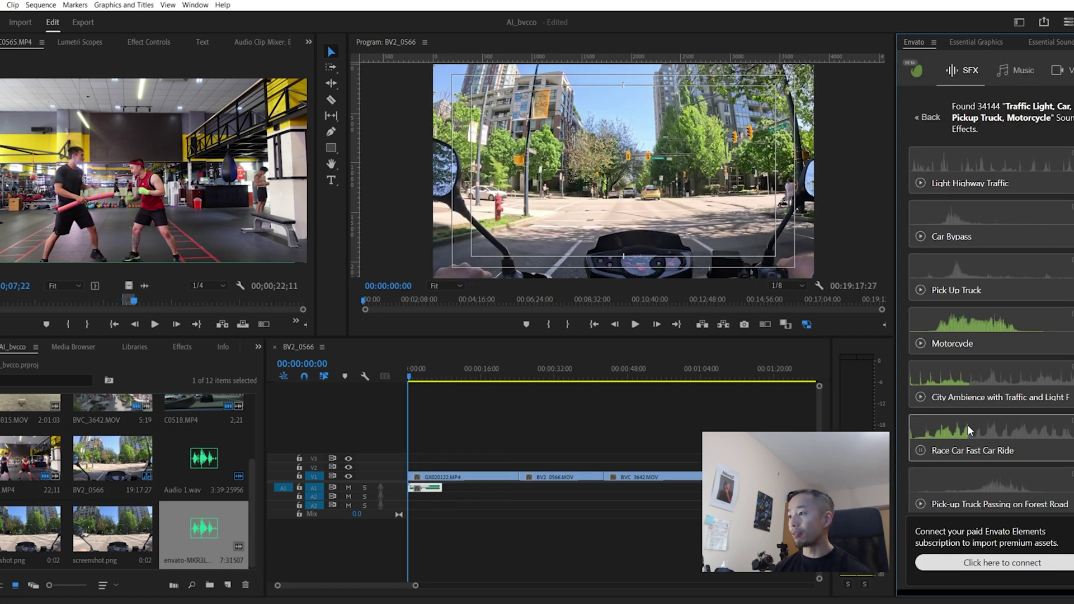
pyautogui.click(984, 210)
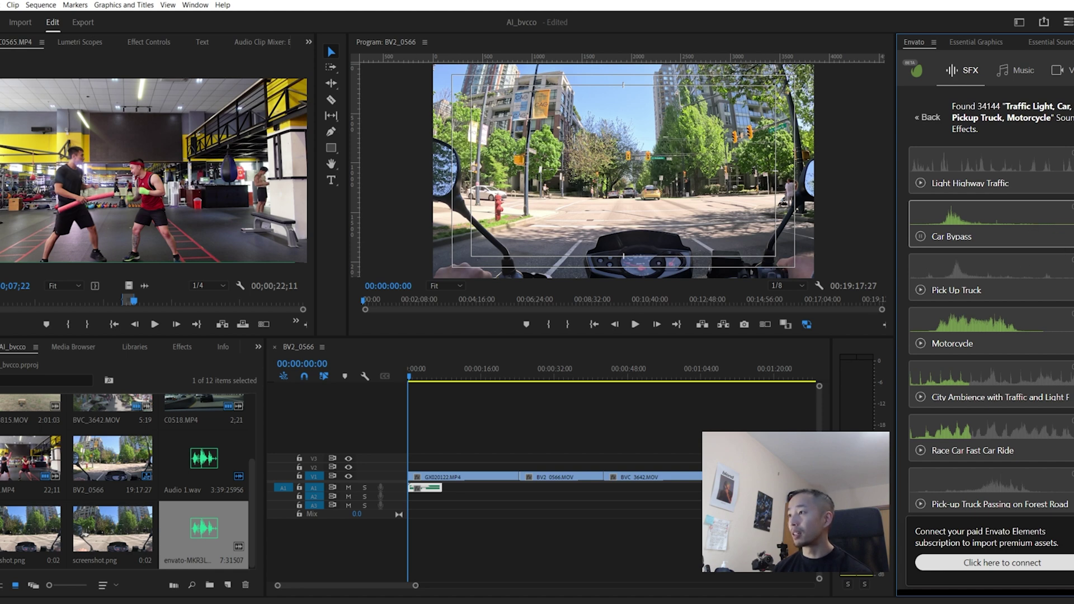
pyautogui.click(1060, 236)
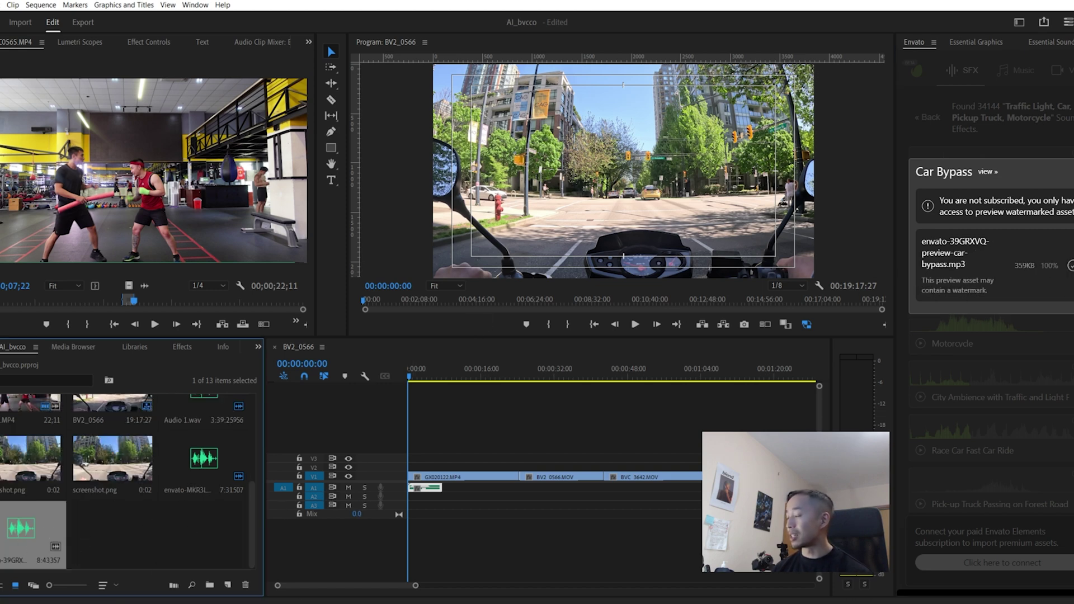
pyautogui.moveTo(28, 532); pyautogui.dragTo(444, 505)
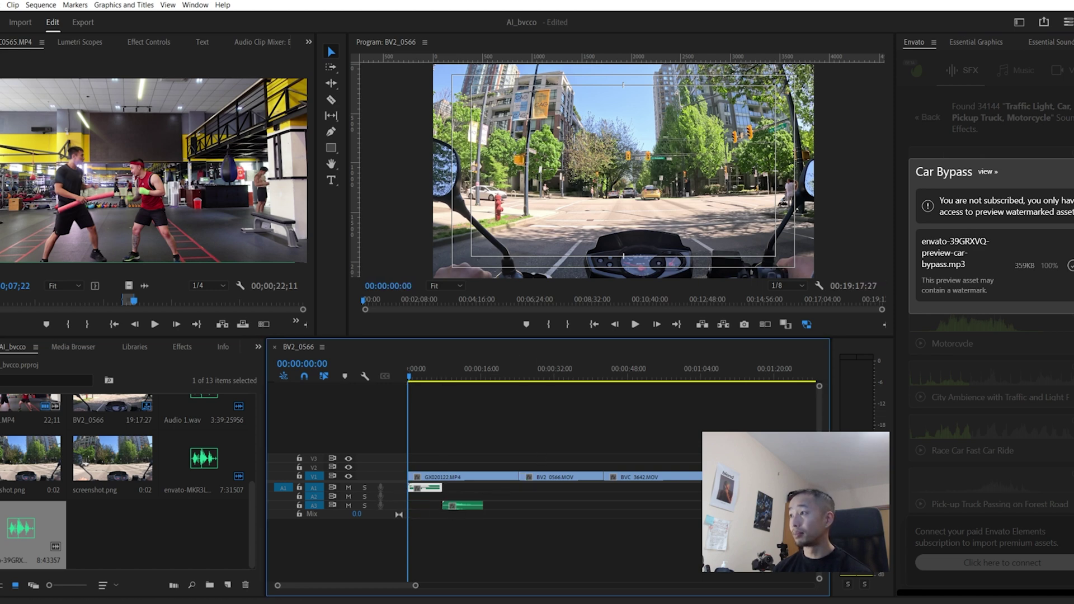
pyautogui.click(573, 367)
# Rerun Envato's AI sound-effect search on the in-car talking frame
pyautogui.press('-')
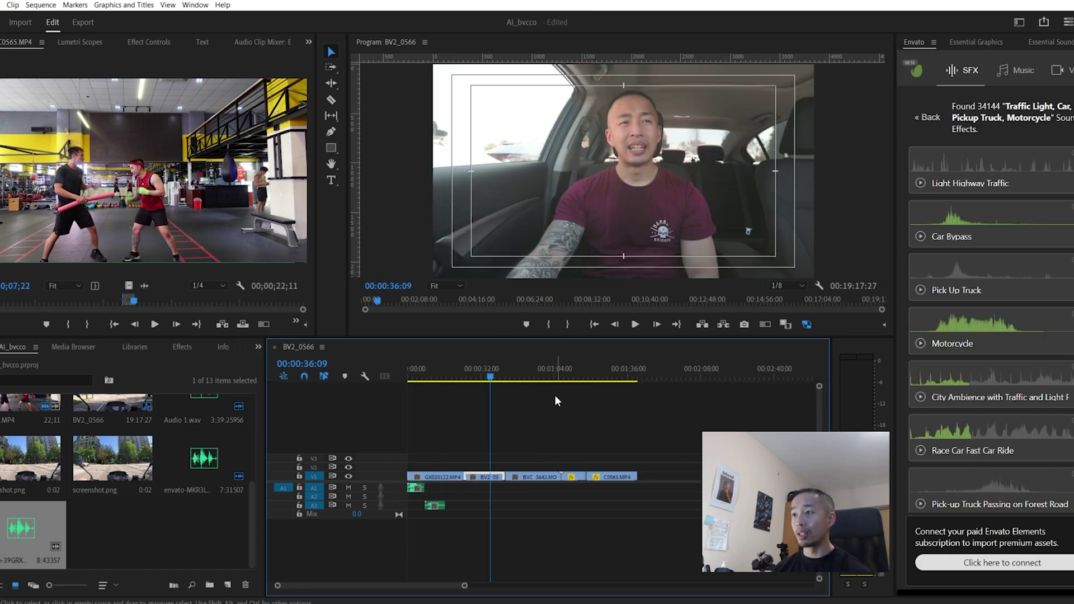
pyautogui.press('=')
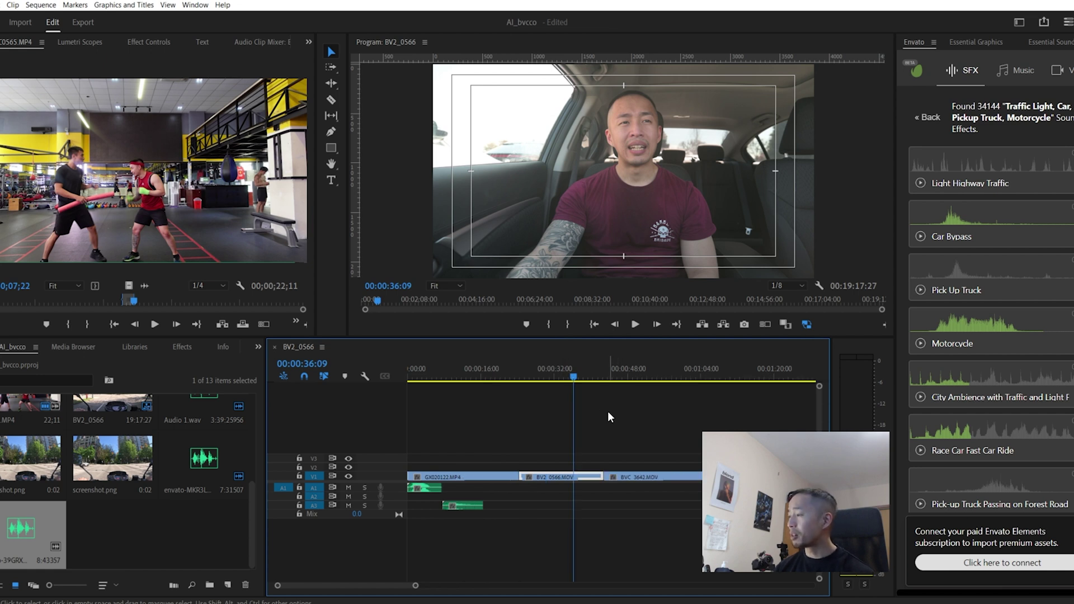
pyautogui.click(1023, 73)
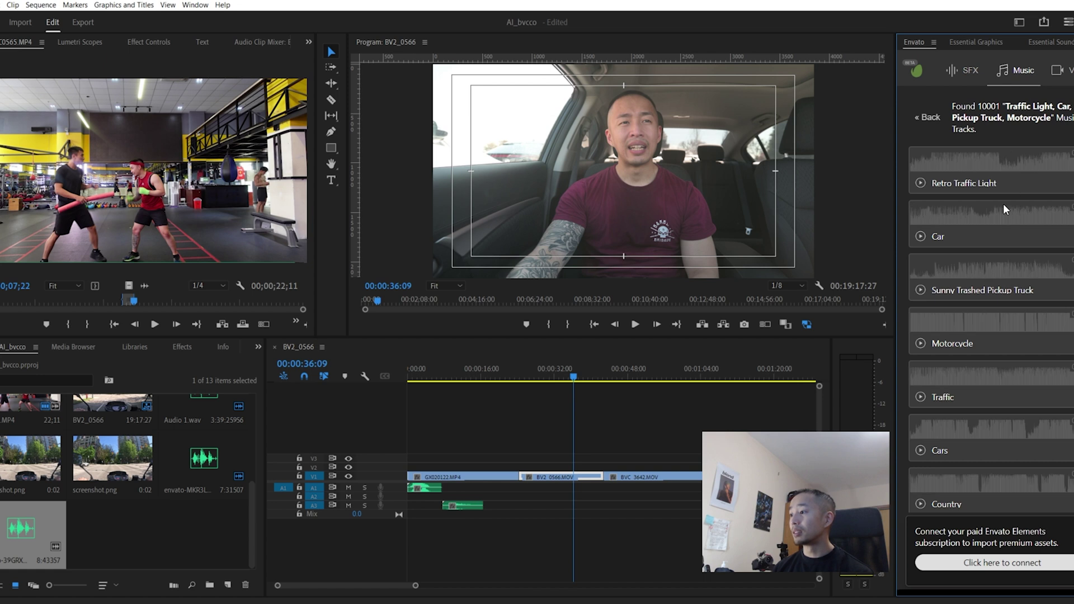
pyautogui.click(962, 70)
pyautogui.click(927, 117)
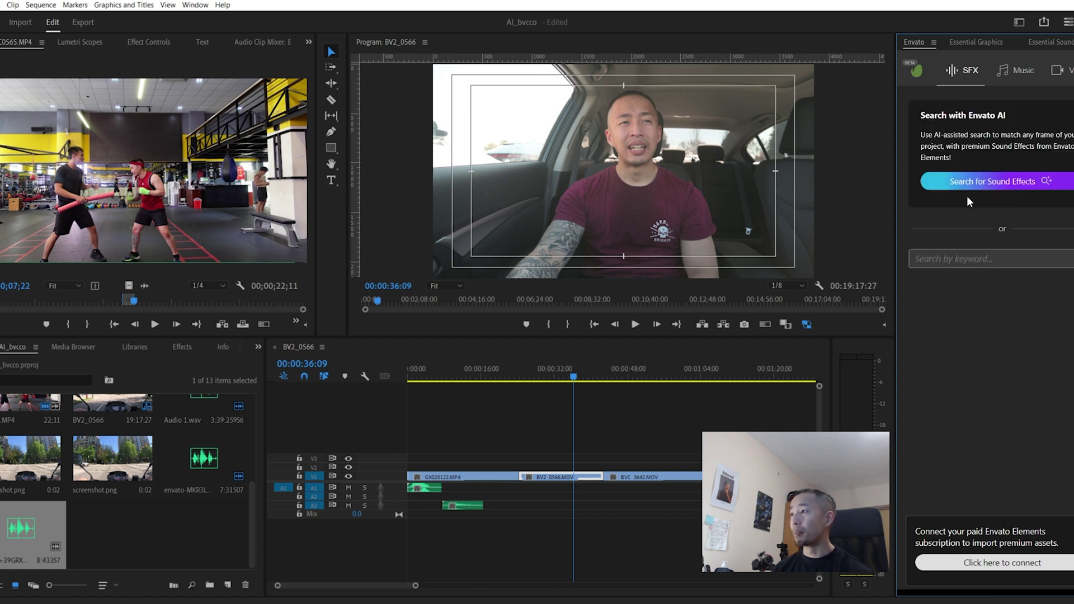
pyautogui.click(968, 184)
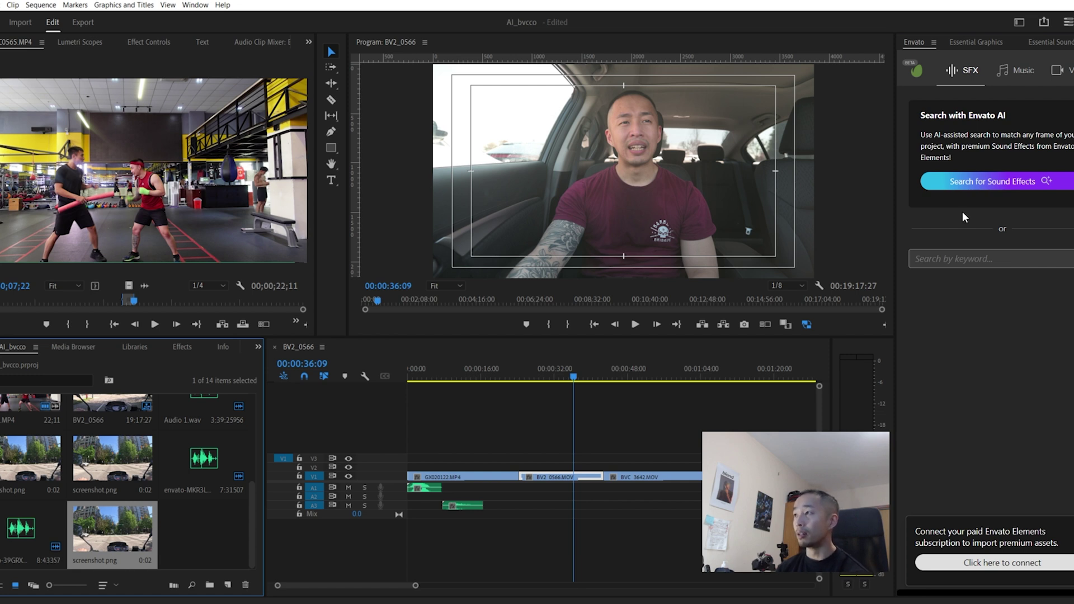
# Run the AI music search, preview Hip Hop Logo, then show the Tattoo, Chair, Cushion, T-Shirt sound effects
pyautogui.click(1009, 71)
pyautogui.click(999, 183)
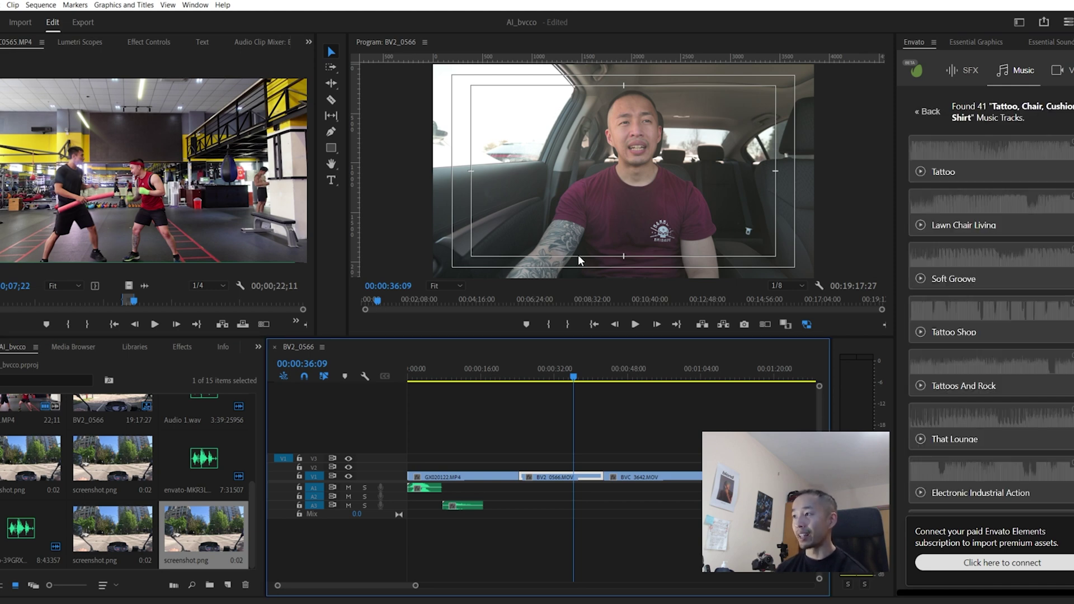
pyautogui.scroll(-12, 962, 335)
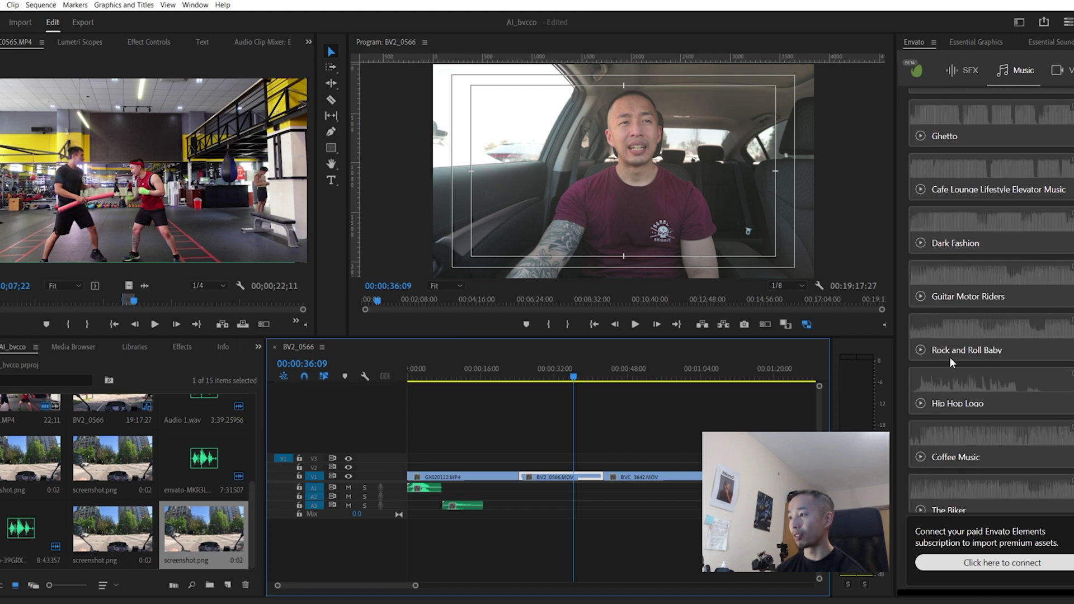
pyautogui.click(963, 385)
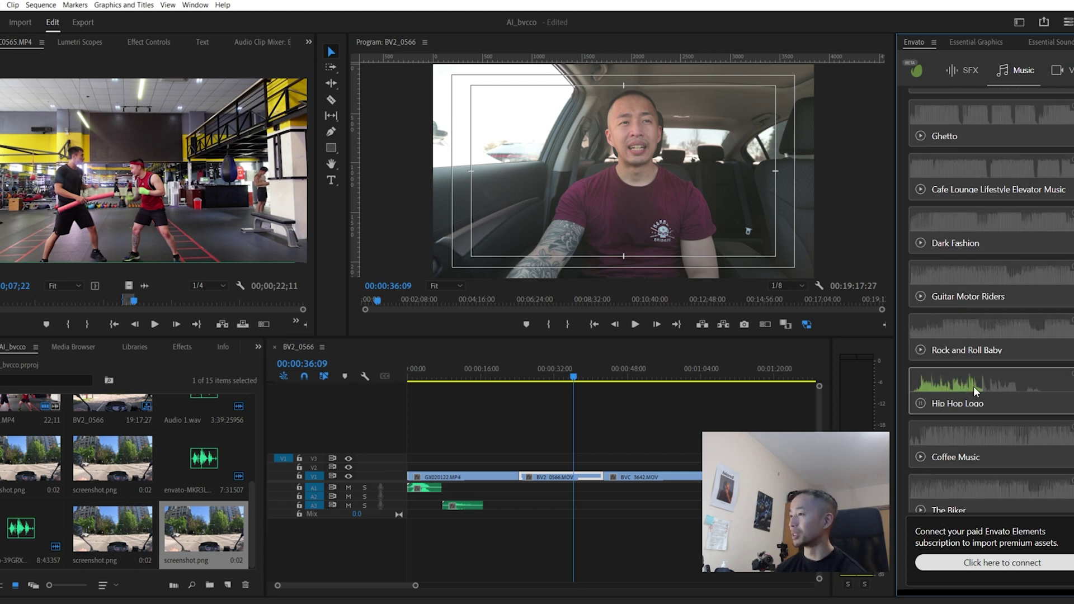
pyautogui.scroll(-2, 983, 401)
pyautogui.scroll(-3, 983, 401)
pyautogui.click(962, 70)
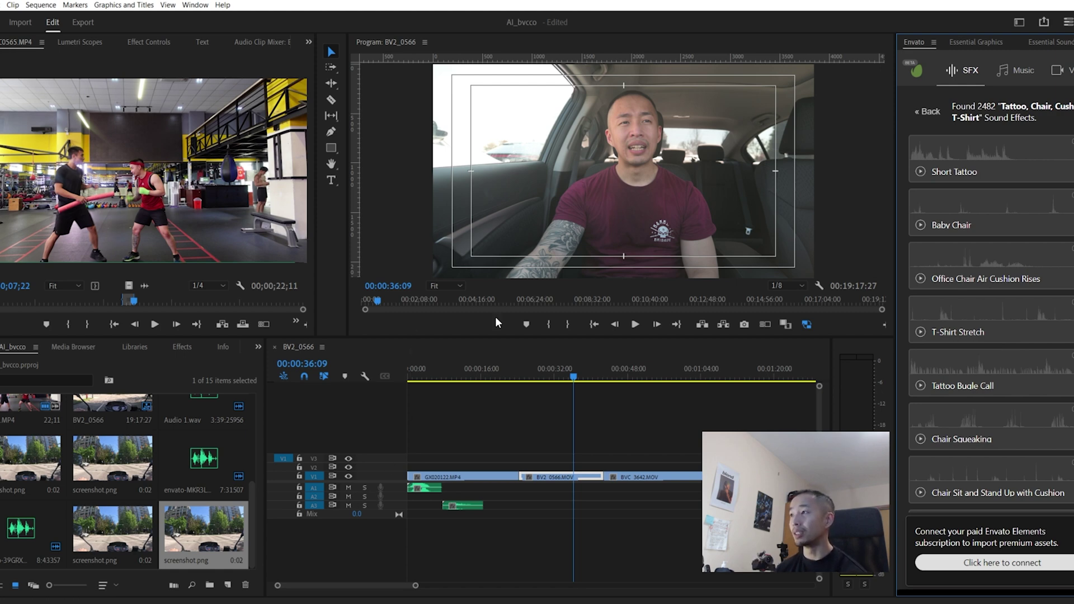
pyautogui.click(656, 374)
# Change the result category of Envato's AI search for the highway driving shot
pyautogui.scroll(-2, 653, 425)
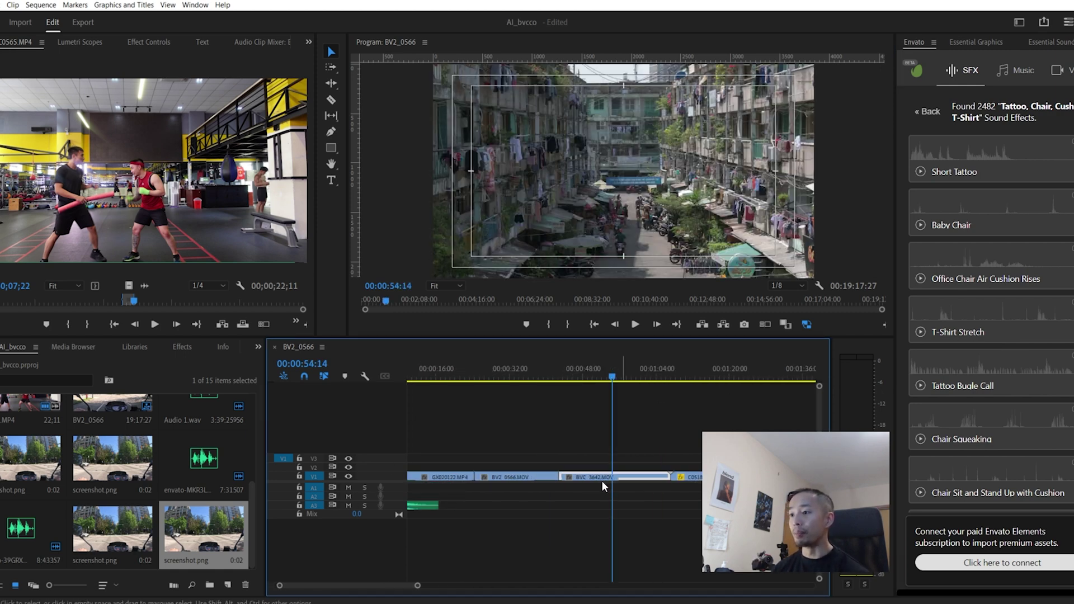
pyautogui.click(1015, 70)
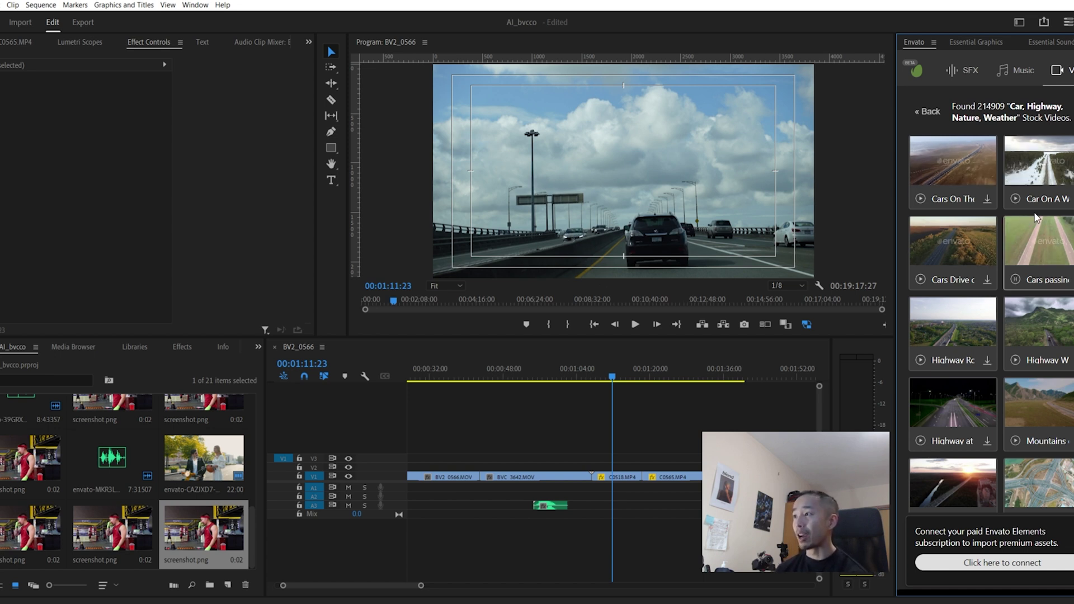
# Drag the aerial highway clip onto V3 and slide it about 4 seconds earlier to 00:01:07:07
pyautogui.scroll(-8, 981, 360)
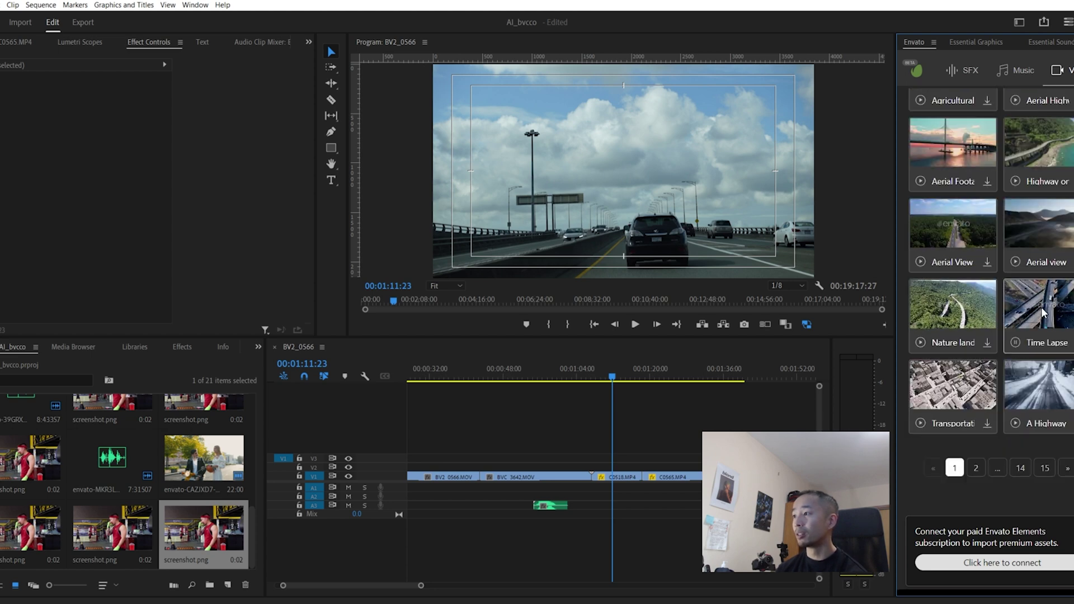
pyautogui.scroll(5, 995, 291)
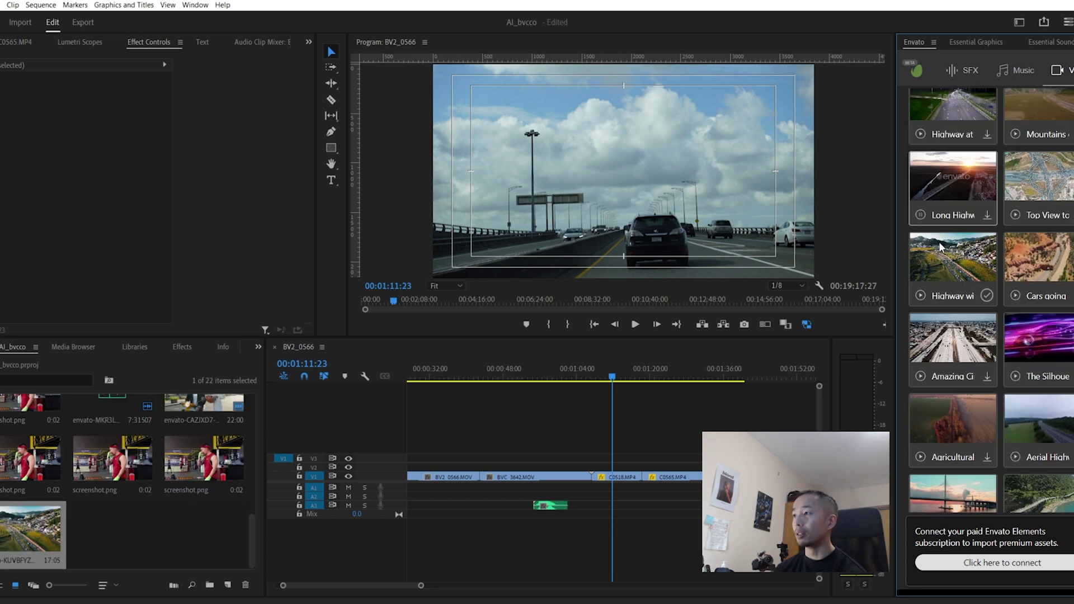
pyautogui.moveTo(56, 533); pyautogui.dragTo(616, 460)
pyautogui.press('=')
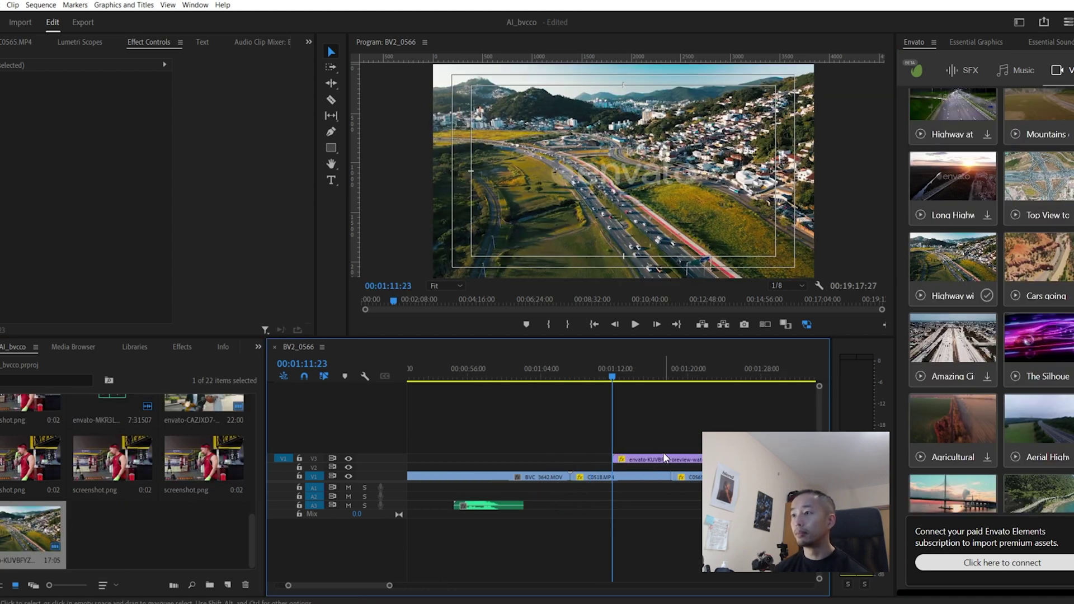
pyautogui.press('=')
pyautogui.press('=')
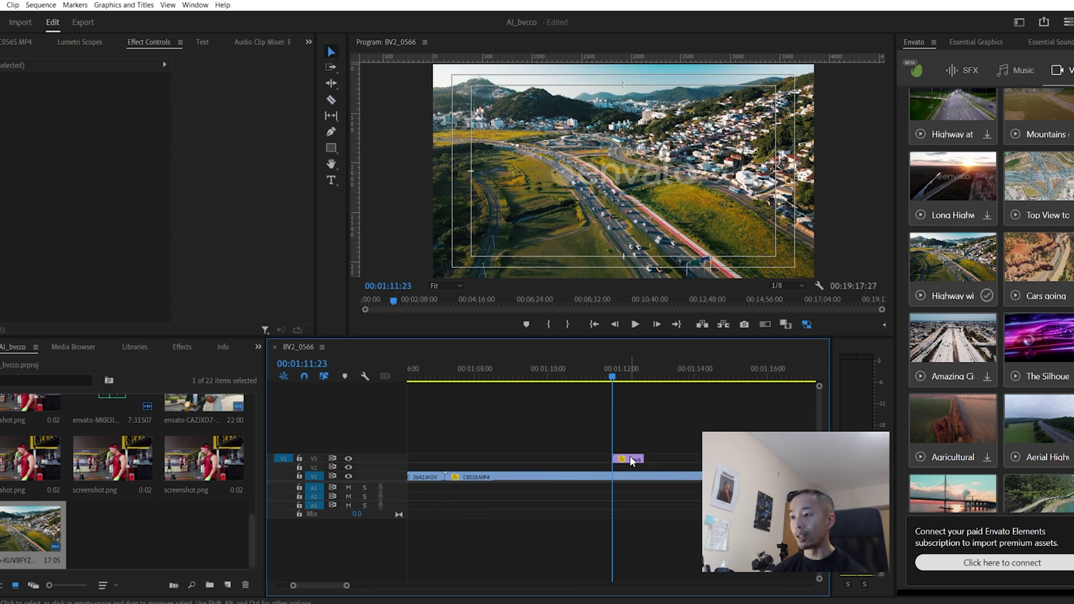
pyautogui.moveTo(630, 460); pyautogui.dragTo(464, 460)
# Play back the V3 overlay from the clip's start, then zoom the timeline out
pyautogui.click(448, 376)
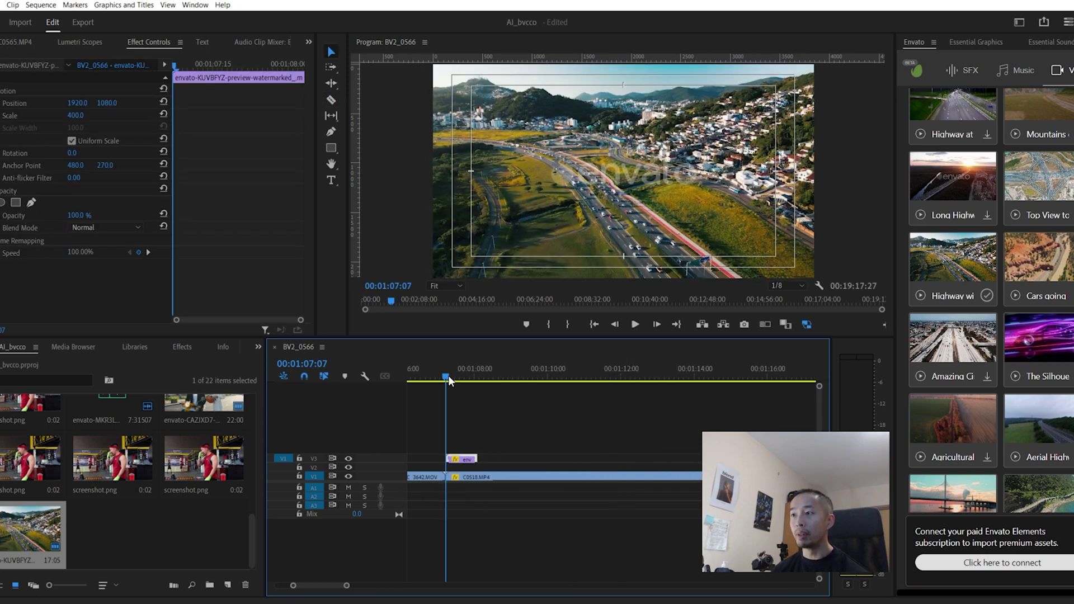
pyautogui.press('space')
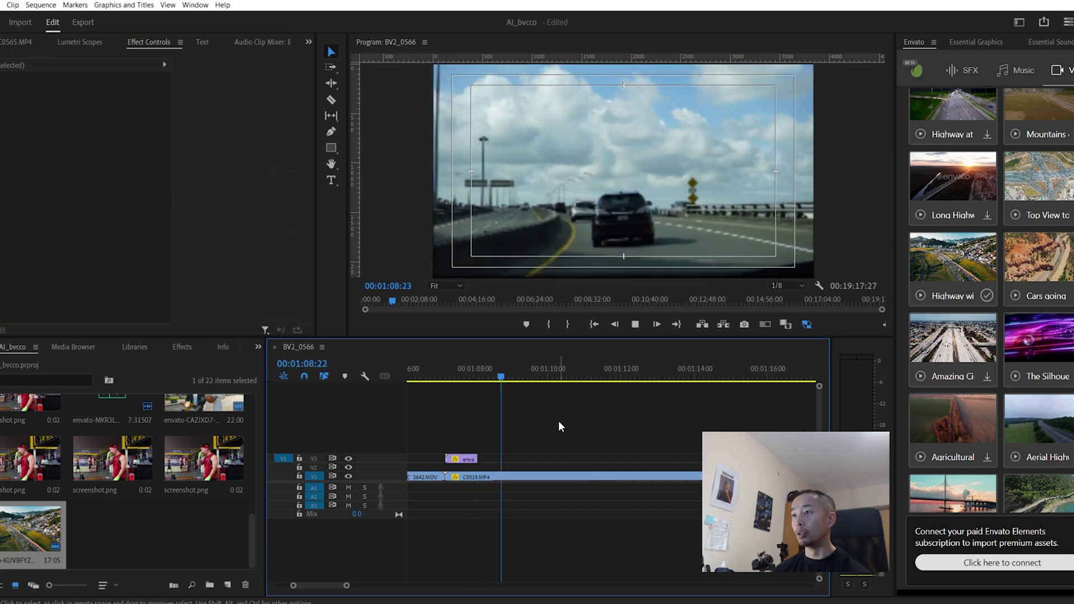
pyautogui.press('space')
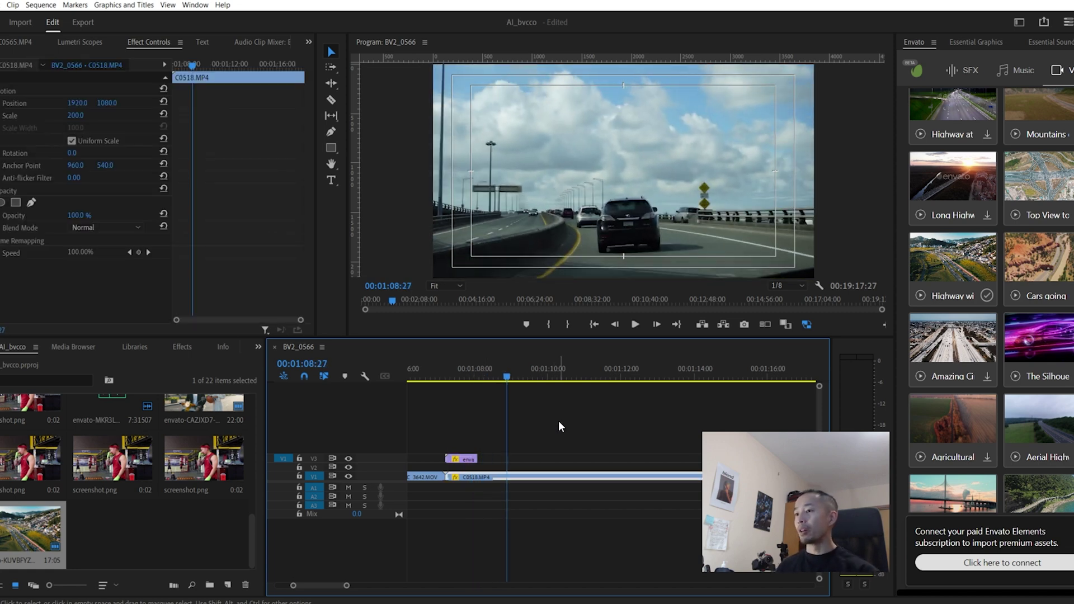
pyautogui.press('-')
pyautogui.press('-')
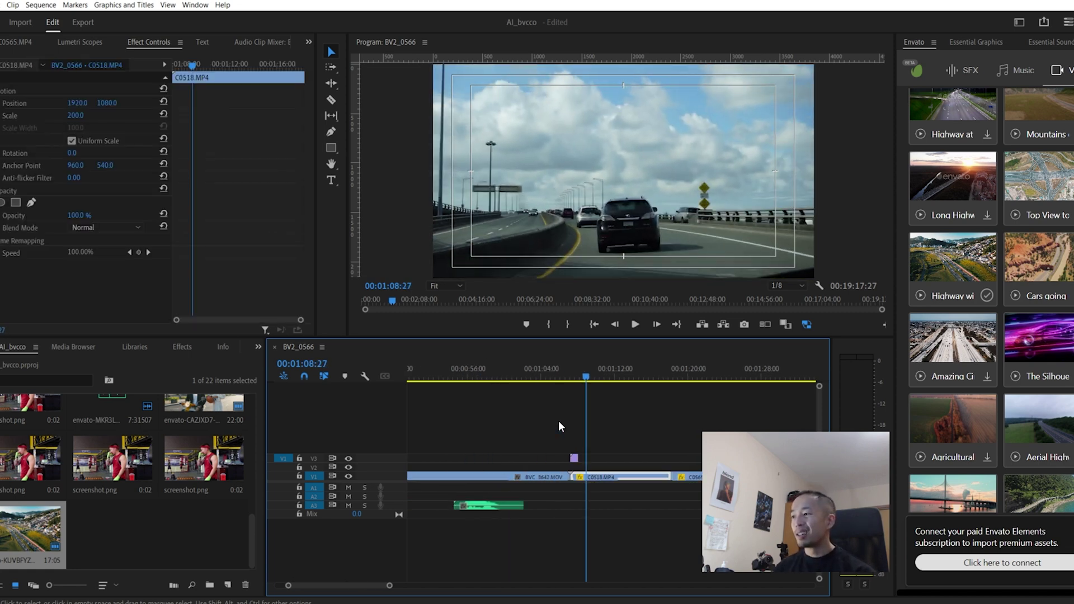